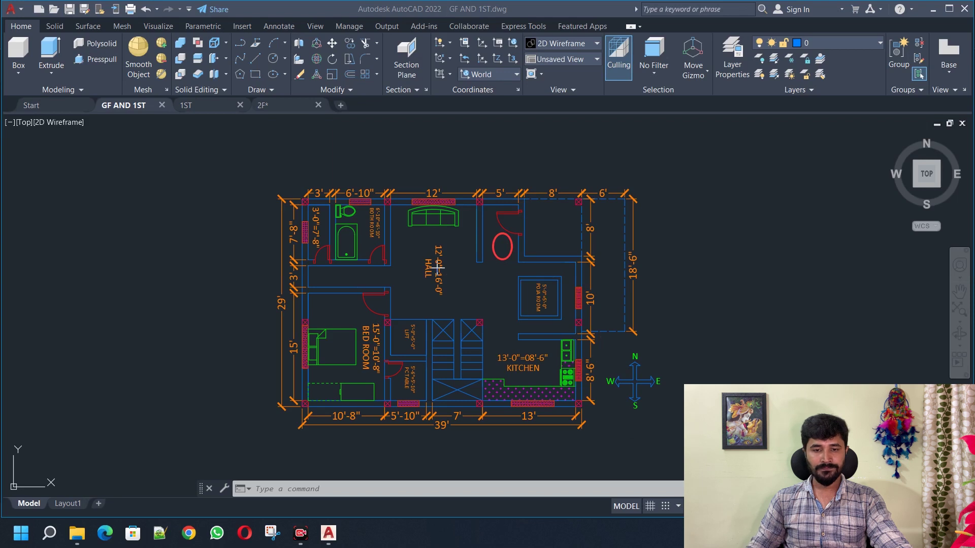
- Box the hall with a red highlight rectangle, then clear the red marks from the plan
left_click(409, 234)
left_click(466, 305)
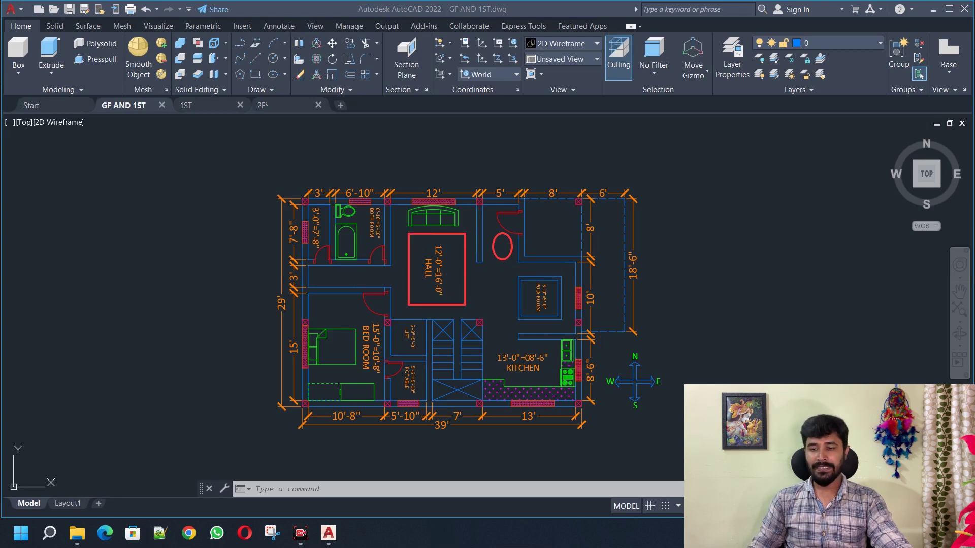
key("ctrl+z")
key("ctrl+z")
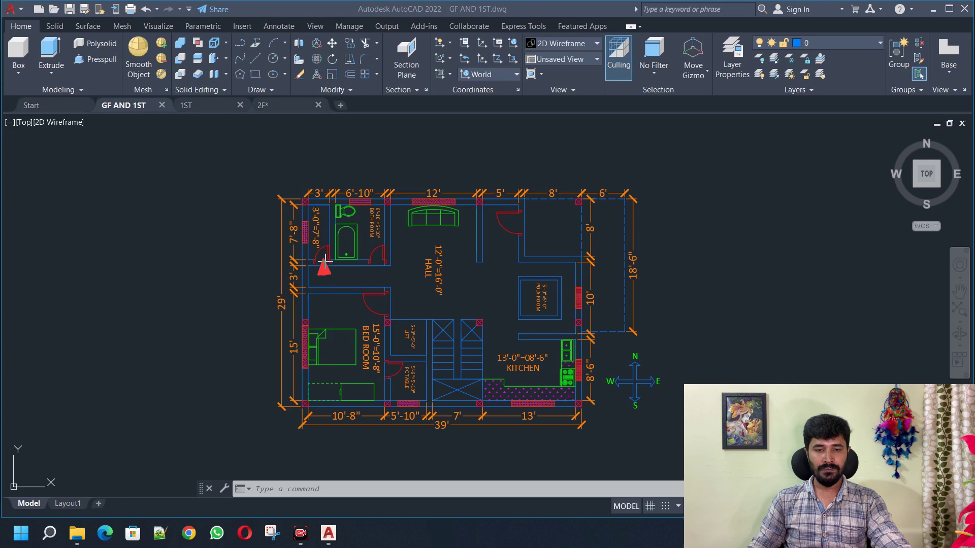
- Mark another door with a red triangle and draw a red arrow down the stair area
left_click(378, 272)
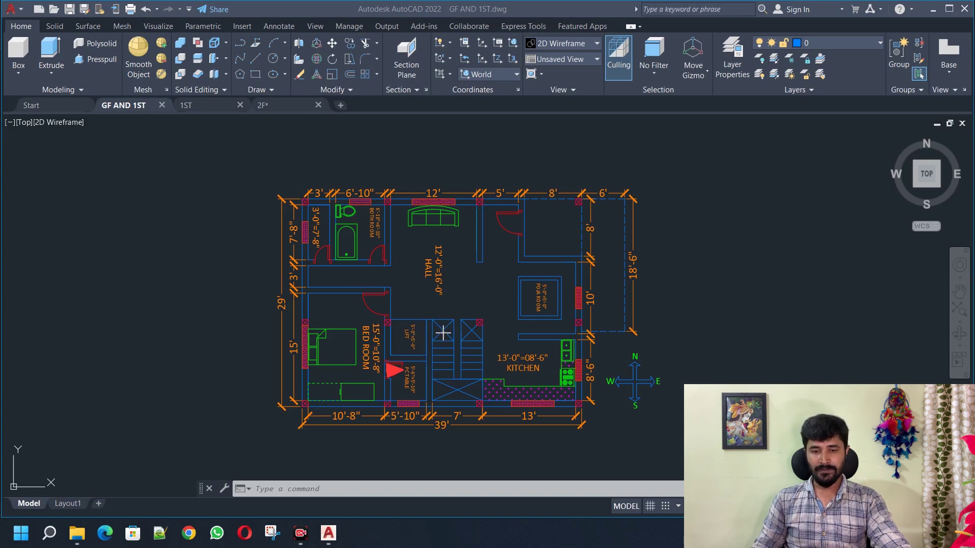
mouse_move(442, 332)
left_mouse_down()
mouse_move(446, 392)
mouse_move(470, 325)
left_mouse_up()
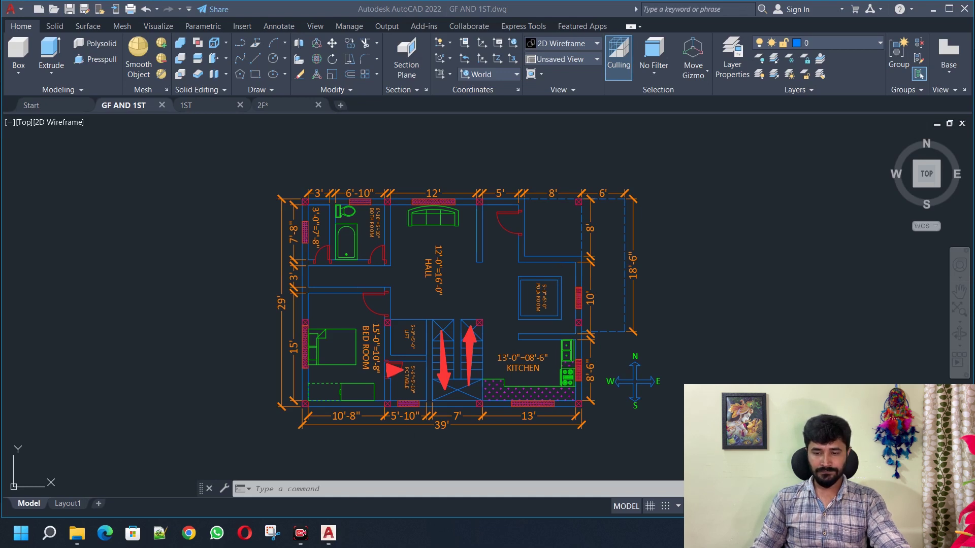
- Switch to 1ST.dwg and draw red upward arrows on each of its two stair flights
mouse_move(328, 533)
left_click(369, 469)
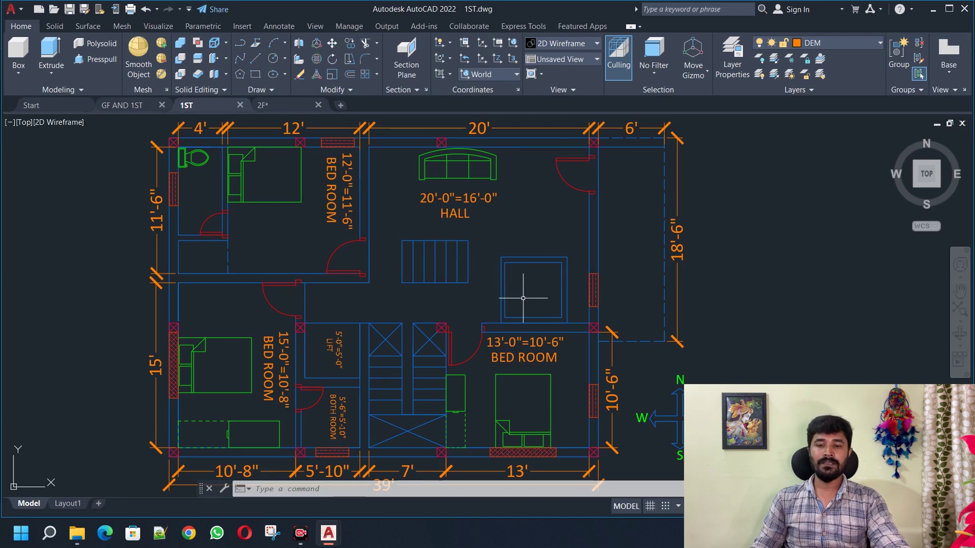
right_click(546, 277)
key("Escape")
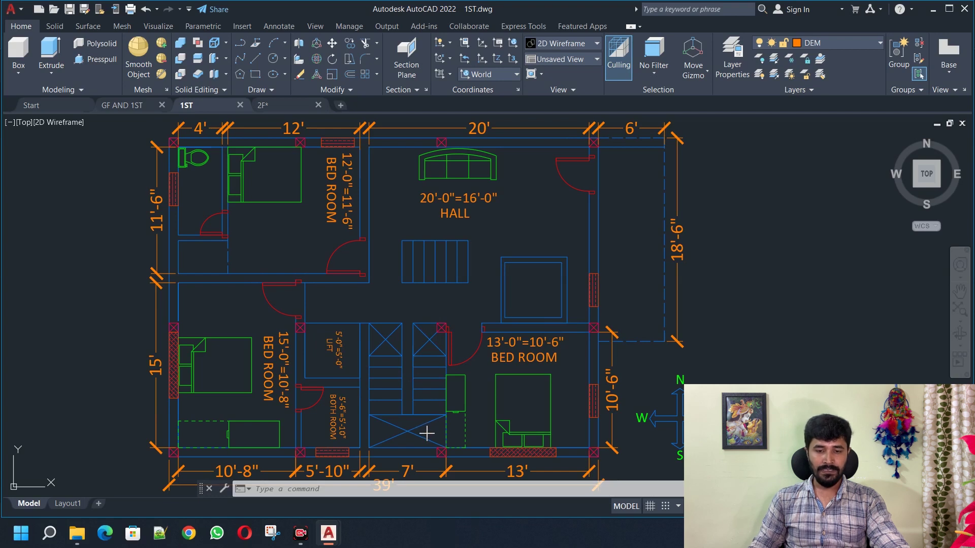
left_click_drag(428, 432, 429, 360)
mouse_move(383, 426)
left_mouse_down()
mouse_move(394, 369)
mouse_move(386, 337)
left_mouse_up()
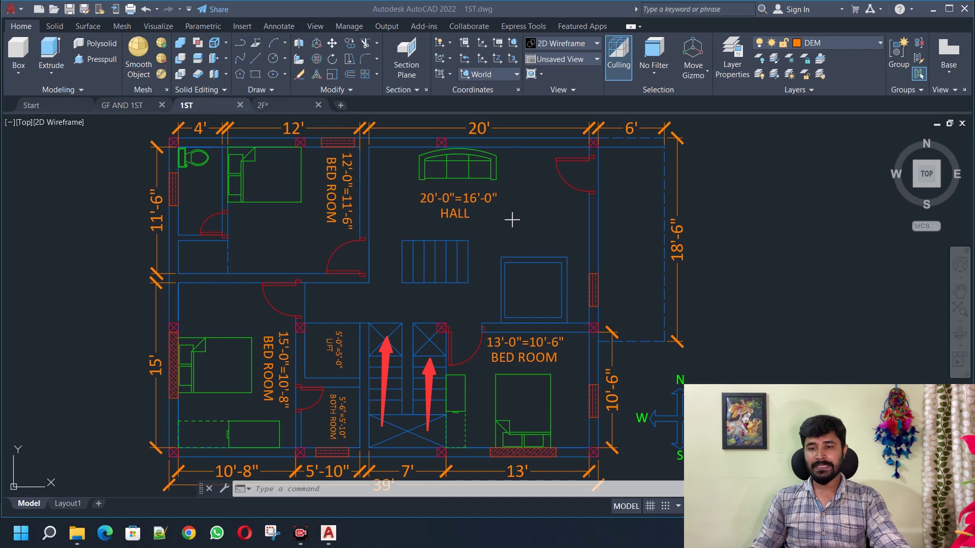
- Draw red arrows at the hall door, bedroom door, left passage and upper-left bedroom door
left_click_drag(549, 176, 627, 178)
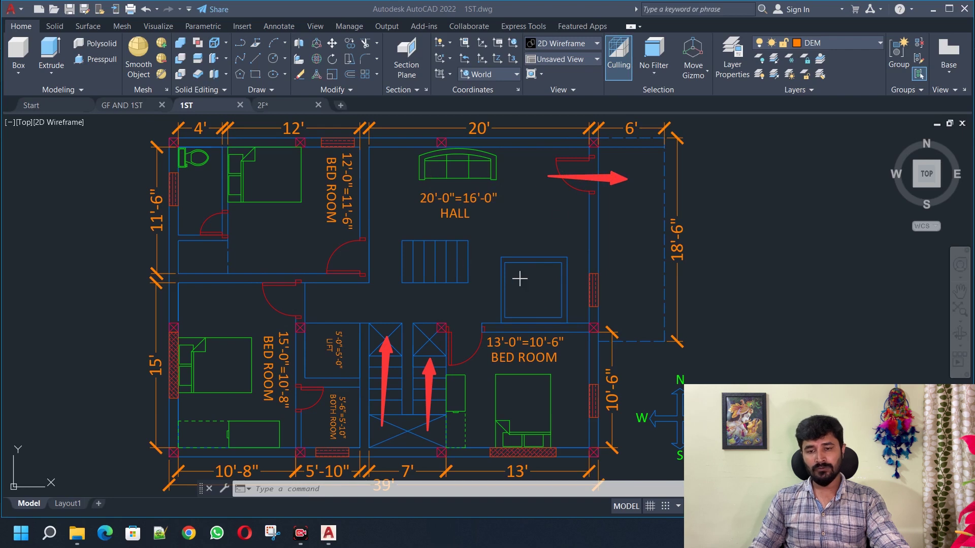
left_click_drag(470, 328, 470, 361)
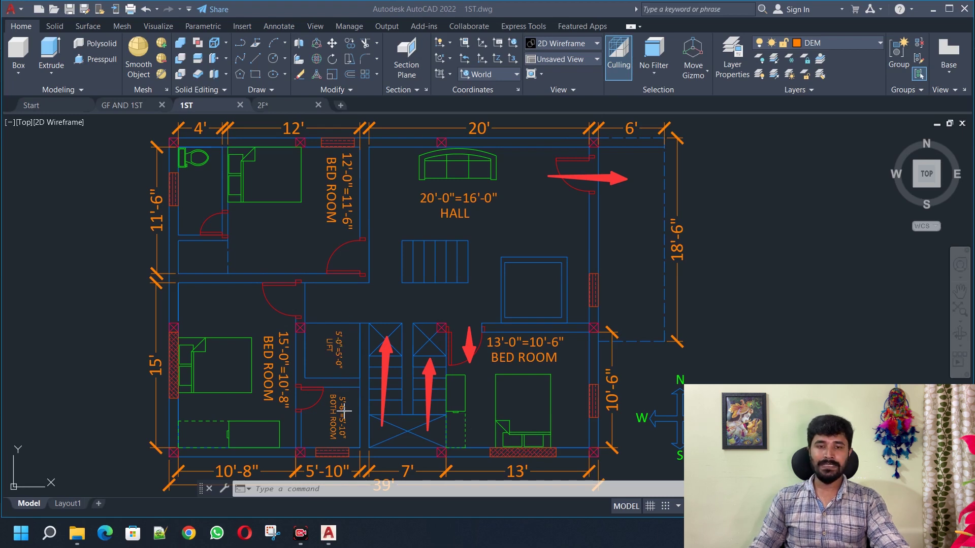
left_click_drag(315, 305, 231, 304)
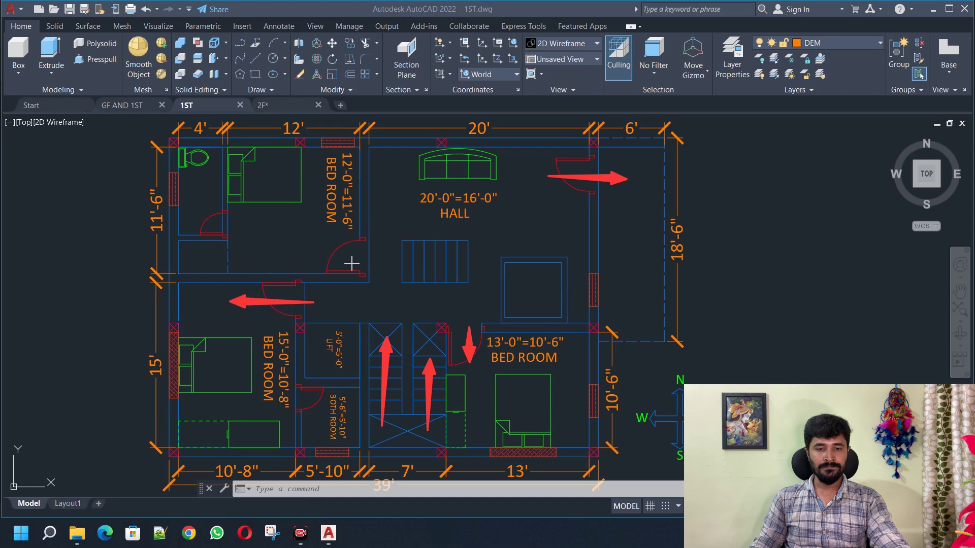
left_click_drag(382, 256, 301, 259)
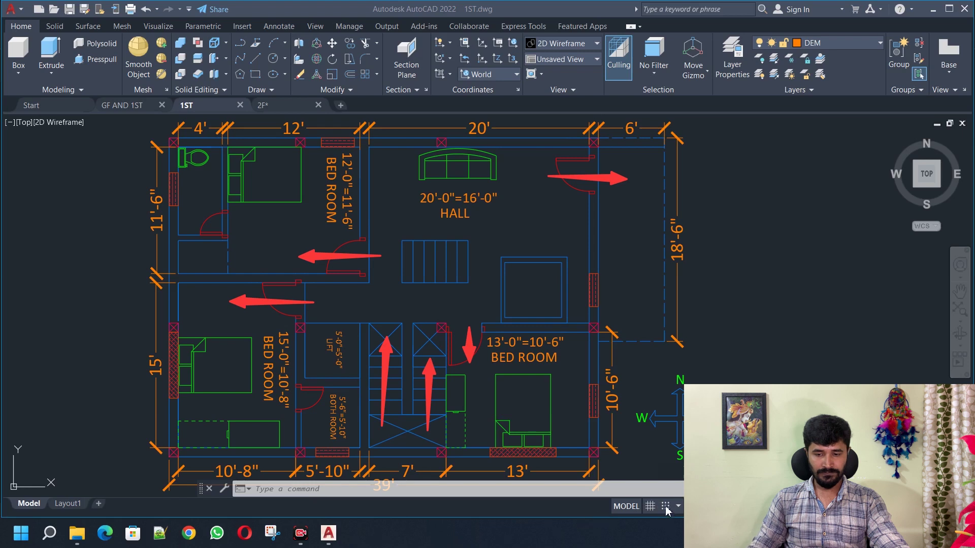
mouse_move(328, 534)
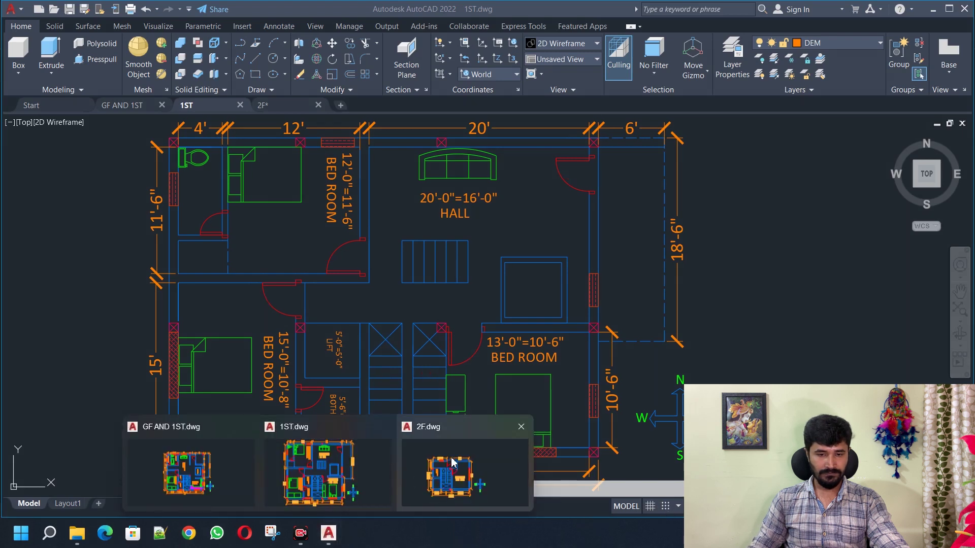
- Switch to 2F.dwg and draw red upward arrows on the right and left stair flights
left_click(436, 452)
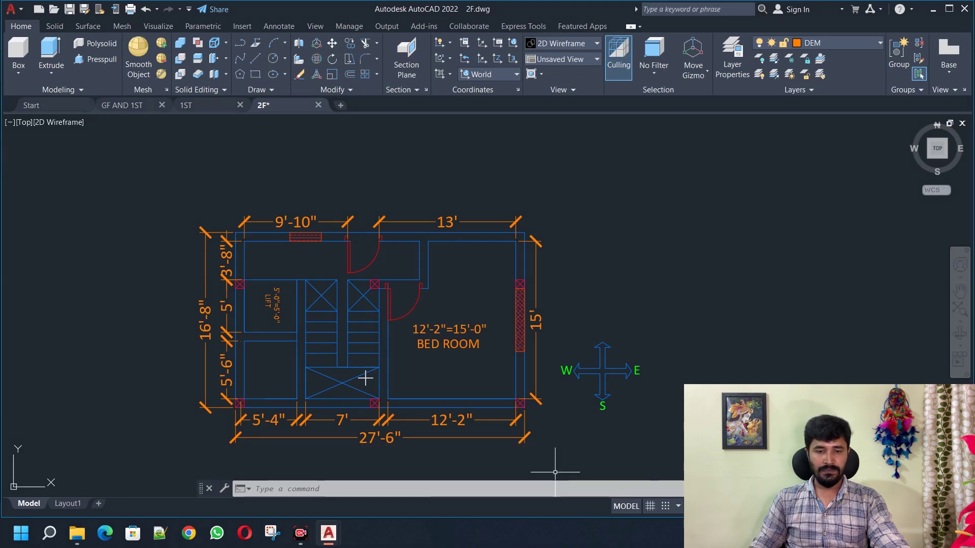
left_click_drag(363, 376, 362, 302)
left_click_drag(321, 370, 322, 304)
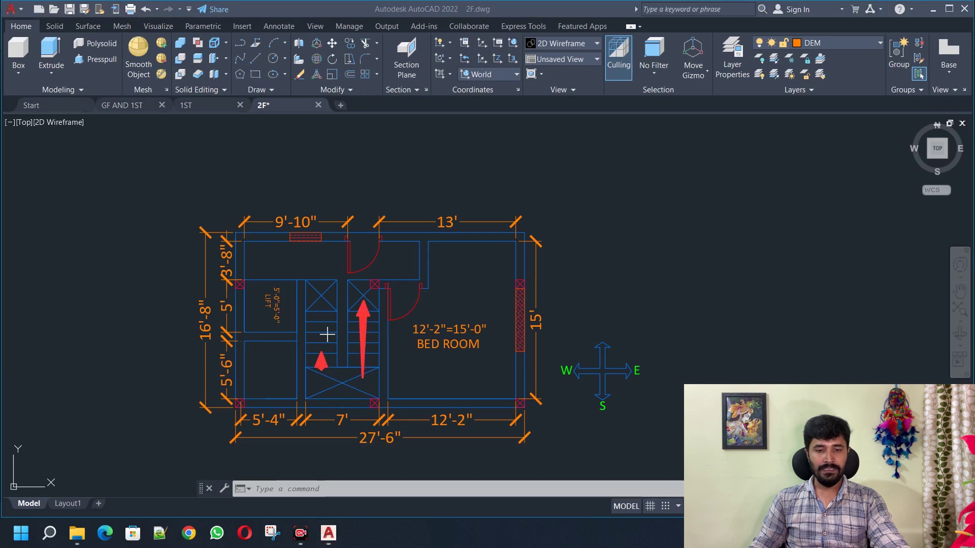